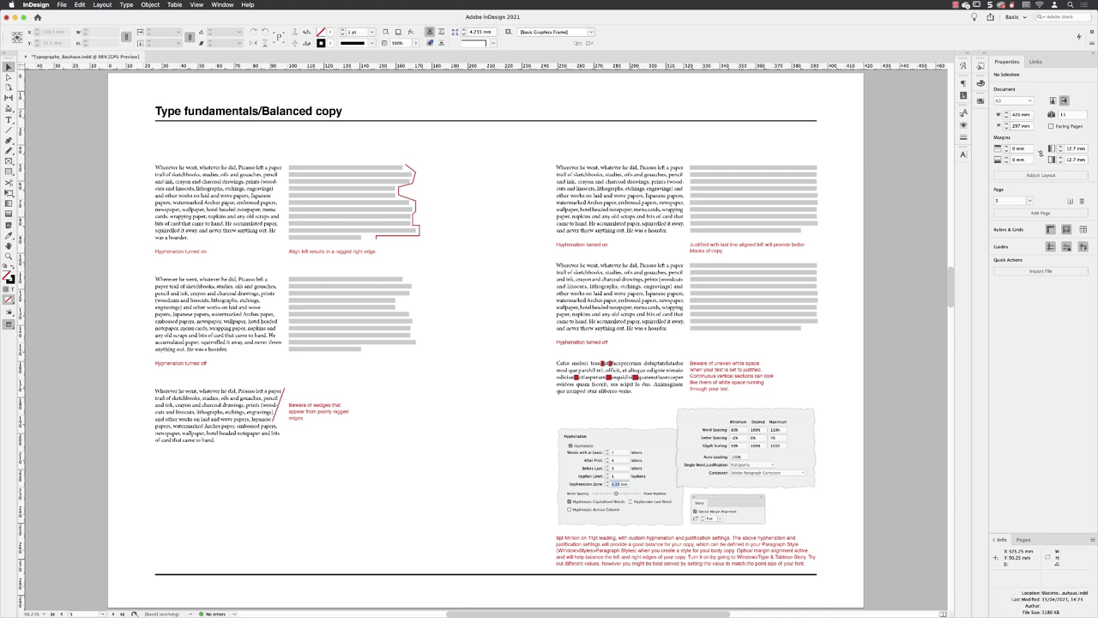
Step: Create a new paragraph style named 'Body Hyphenation' from the top-left body text frame
{"action": "key", "text": "w"}
{"action": "key", "text": "super+F11"}
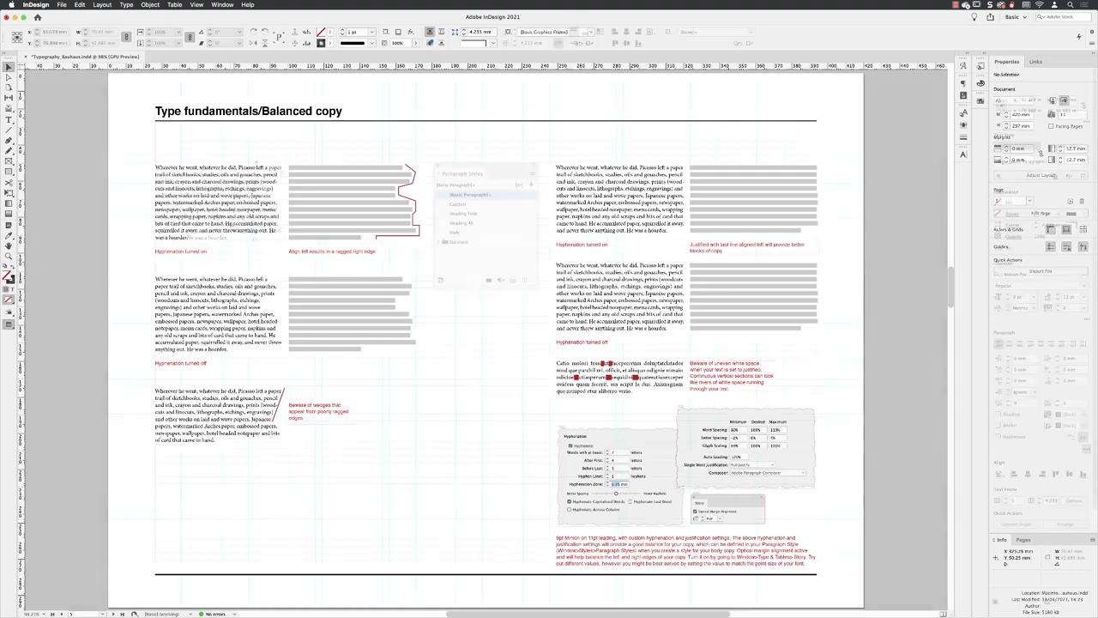
{"action": "left_click", "coordinate": [230, 225]}
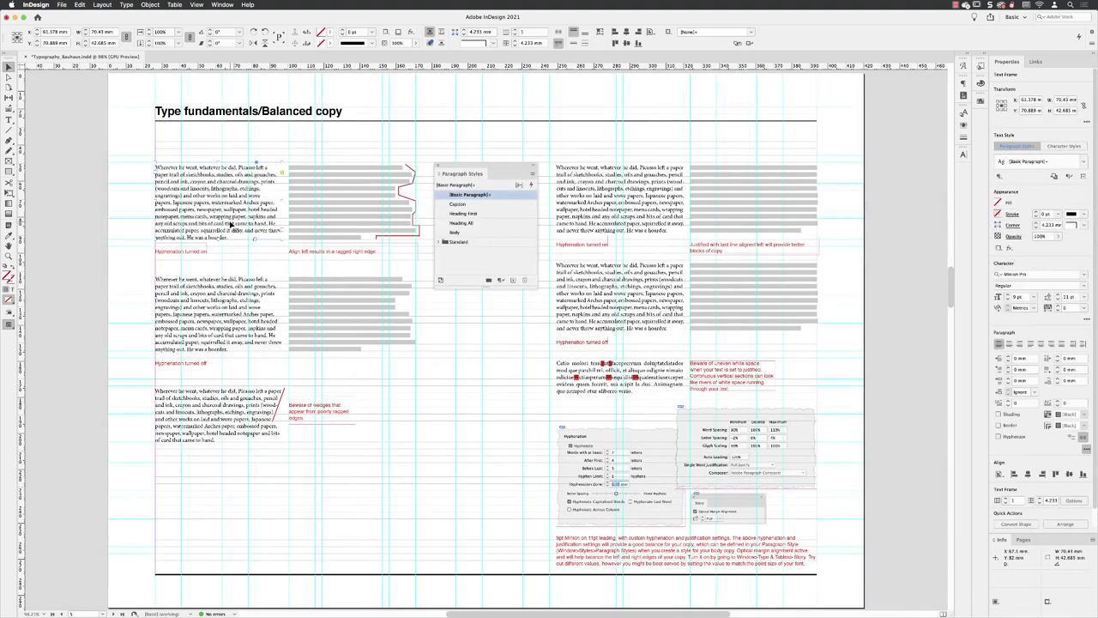
{"action": "left_click", "coordinate": [512, 280], "text": "alt"}
{"action": "type", "text": "Body"}
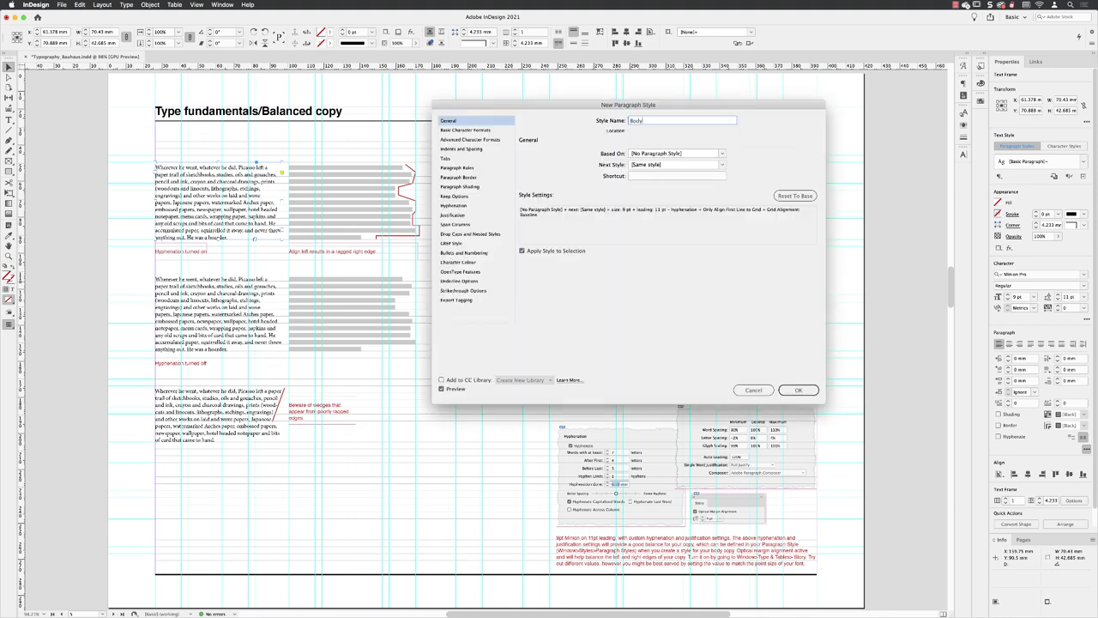
{"action": "type", "text": " Hyphenation"}
Step: Turn on hyphenation with 7-letter minimum words, 4 after first, 3 before last, 1 hyphen limit
{"action": "left_click", "coordinate": [454, 206]}
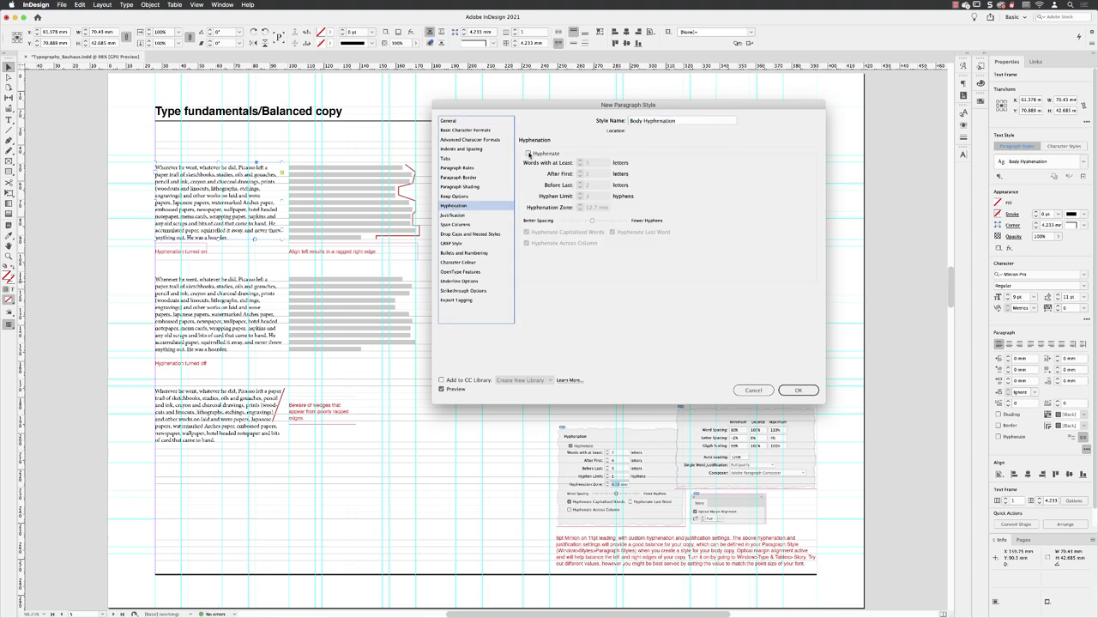
{"action": "left_click", "coordinate": [529, 154]}
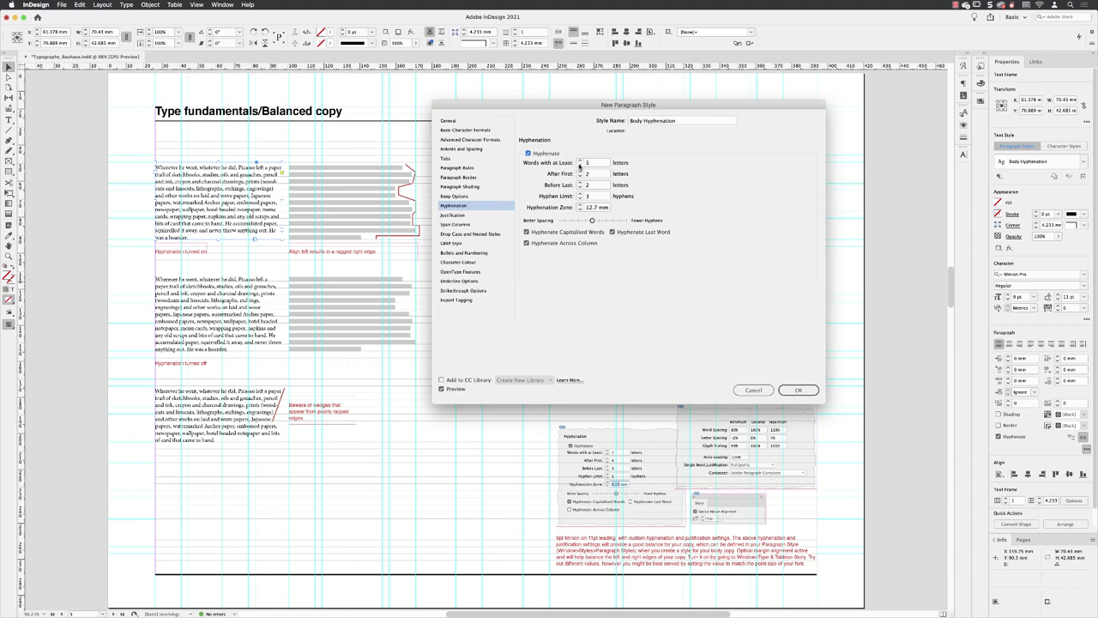
{"action": "left_click", "coordinate": [580, 160]}
{"action": "left_click", "coordinate": [580, 160]}
{"action": "left_click", "coordinate": [580, 170]}
{"action": "left_click", "coordinate": [579, 171]}
{"action": "left_click", "coordinate": [579, 183]}
{"action": "left_click", "coordinate": [580, 198]}
{"action": "left_click", "coordinate": [580, 198]}
Step: Set the hyphenation zone to 6.35 mm and disable Hyphenate Last Word and Across Column
{"action": "left_click_drag", "start_coordinate": [610, 209], "coordinate": [546, 209]}
{"action": "type", "text": "6.35"}
{"action": "left_click", "coordinate": [612, 232]}
{"action": "left_click", "coordinate": [526, 244]}
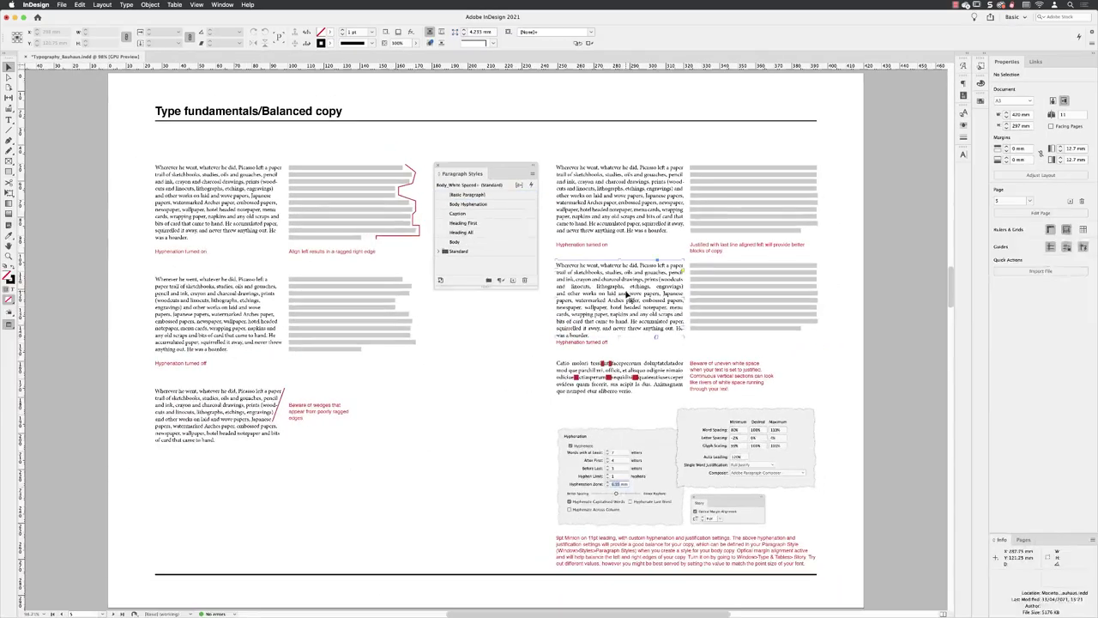
Step: Create a 'Justified' paragraph style from the middle right-hand frame with hyphenation enabled
{"action": "left_click", "coordinate": [629, 296]}
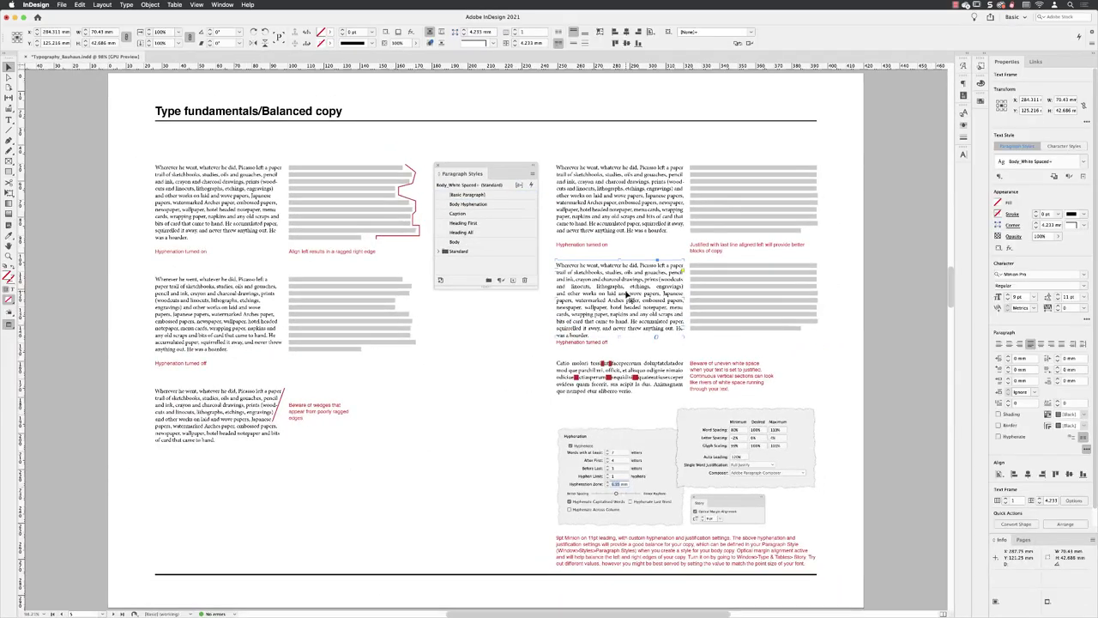
{"action": "left_click", "coordinate": [512, 281], "text": "alt"}
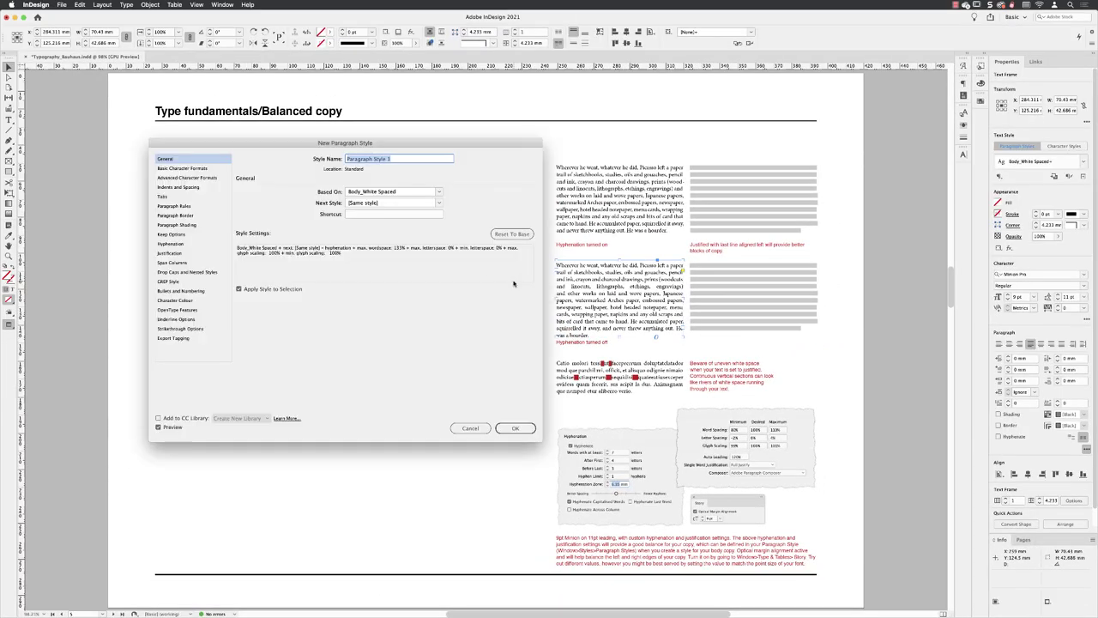
{"action": "type", "text": "Justified"}
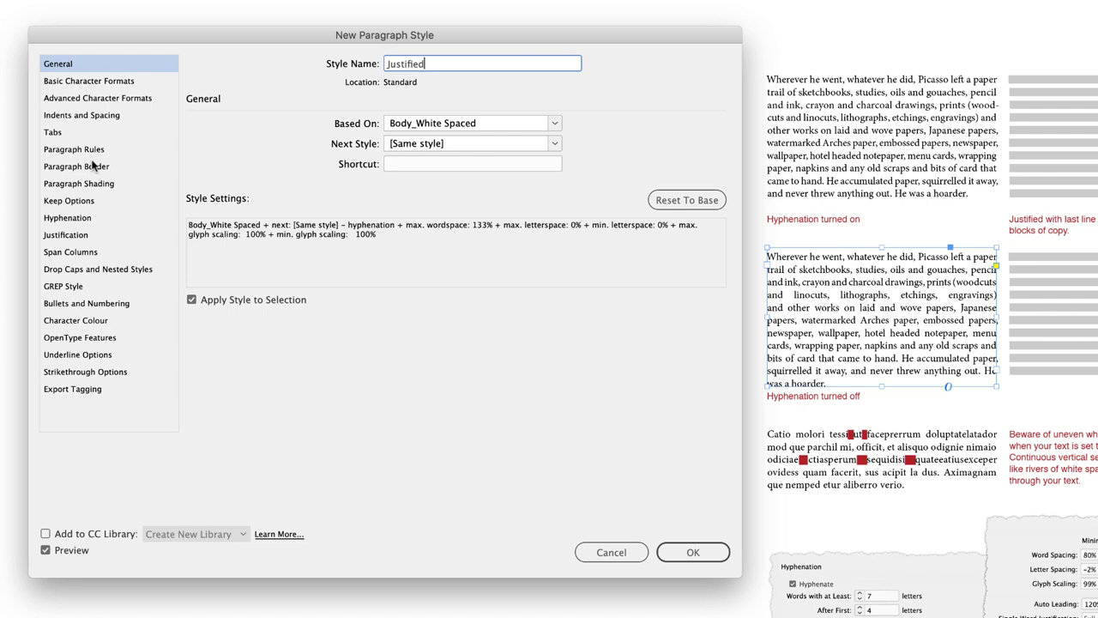
{"action": "left_click", "coordinate": [85, 217]}
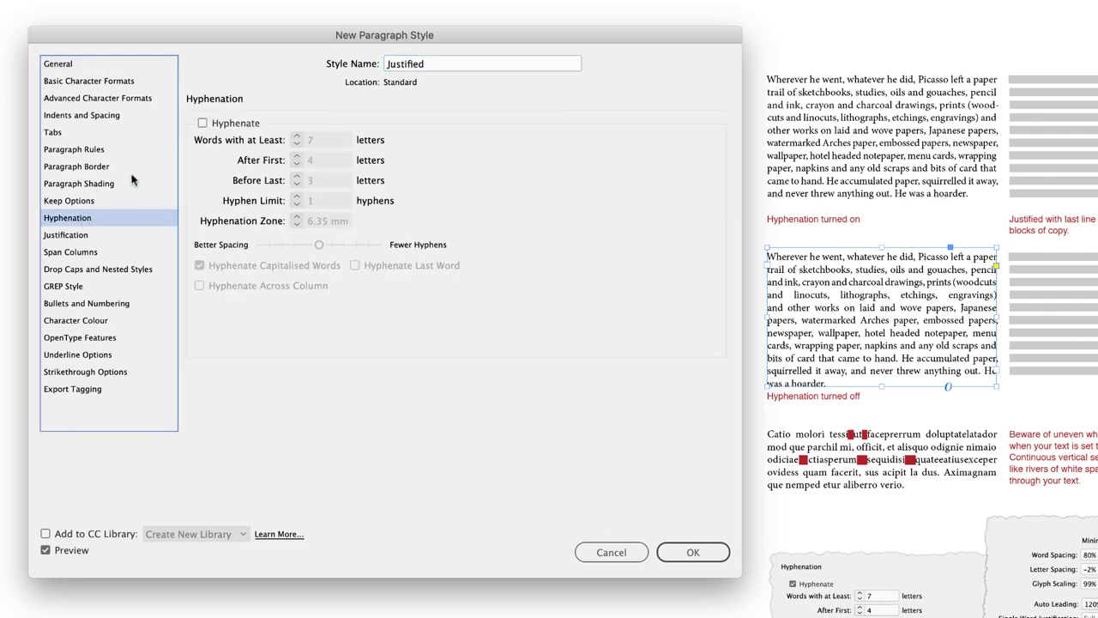
{"action": "left_click", "coordinate": [203, 123]}
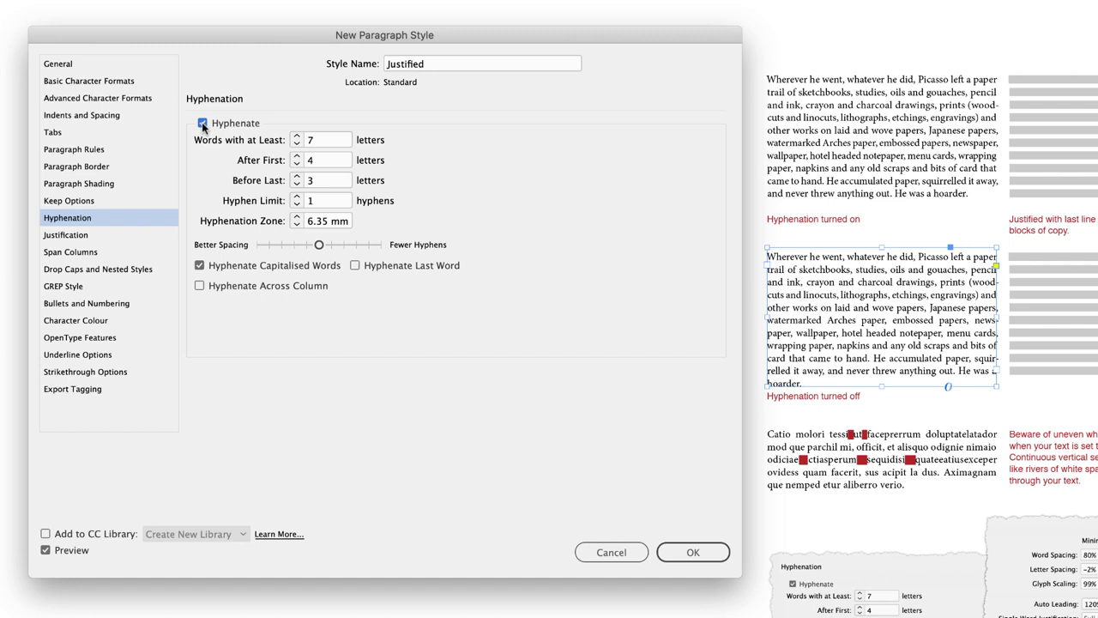
{"action": "left_click", "coordinate": [89, 237]}
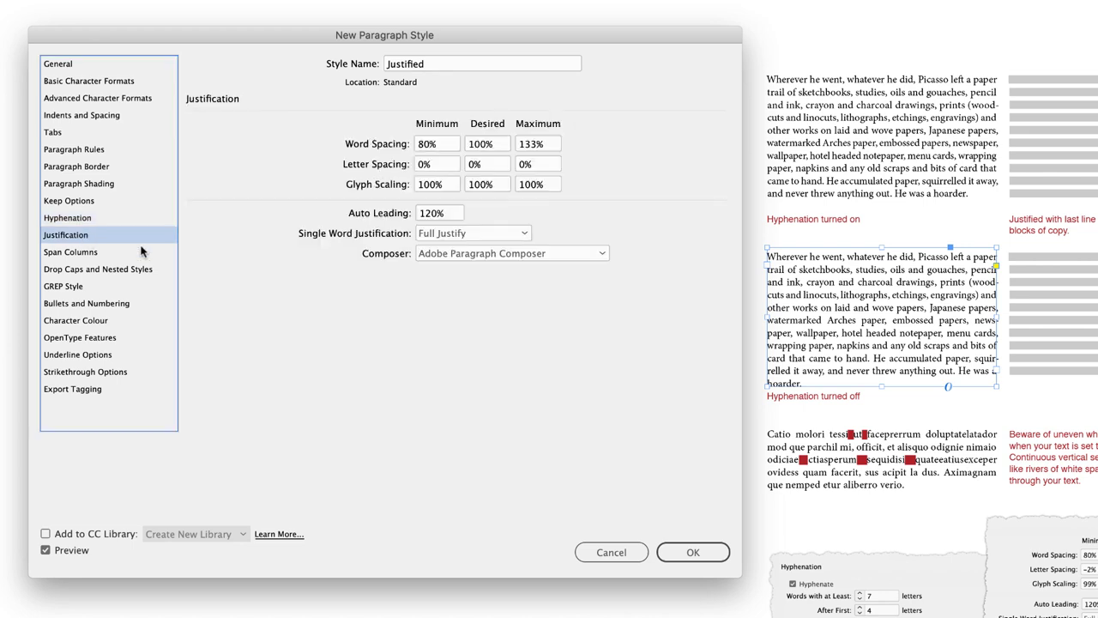
Step: Set maximum word spacing to 110% and letter spacing to −2% minimum, 4% maximum
{"action": "key", "text": "Tab"}
{"action": "double_click", "coordinate": [549, 144]}
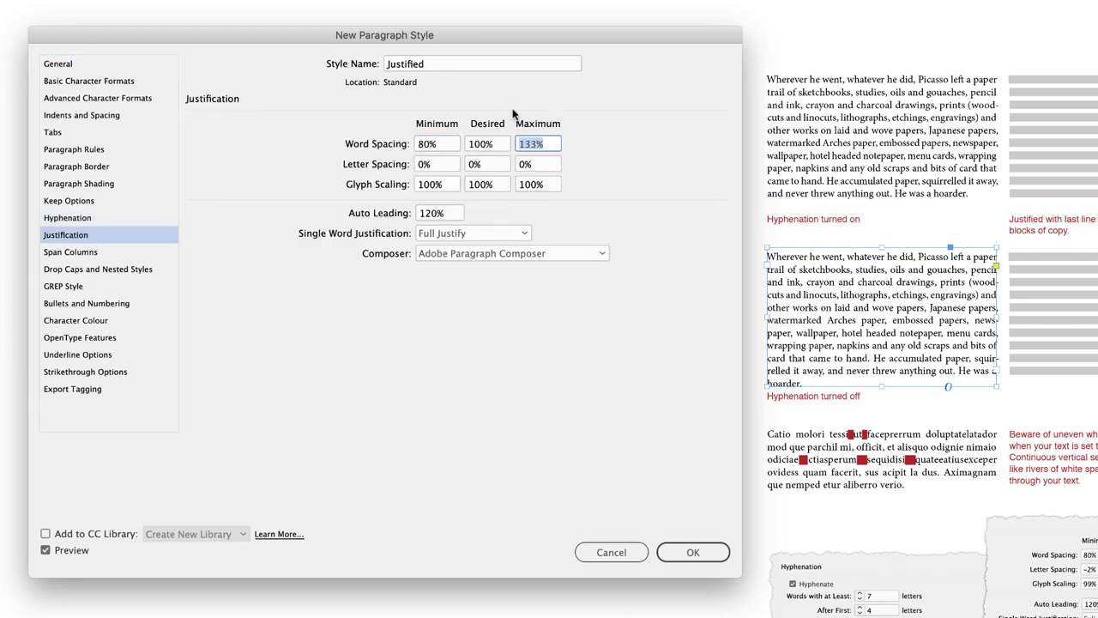
{"action": "type", "text": "110"}
{"action": "key", "text": "Tab"}
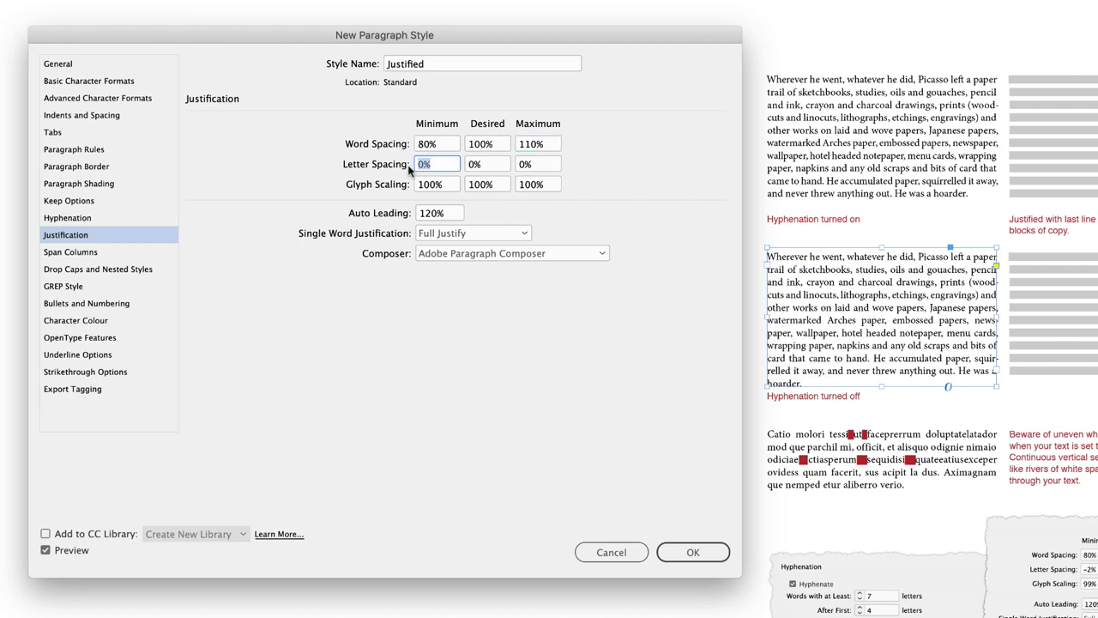
{"action": "type", "text": "-"}
{"action": "type", "text": "2"}
{"action": "left_click", "coordinate": [544, 166]}
{"action": "type", "text": "4"}
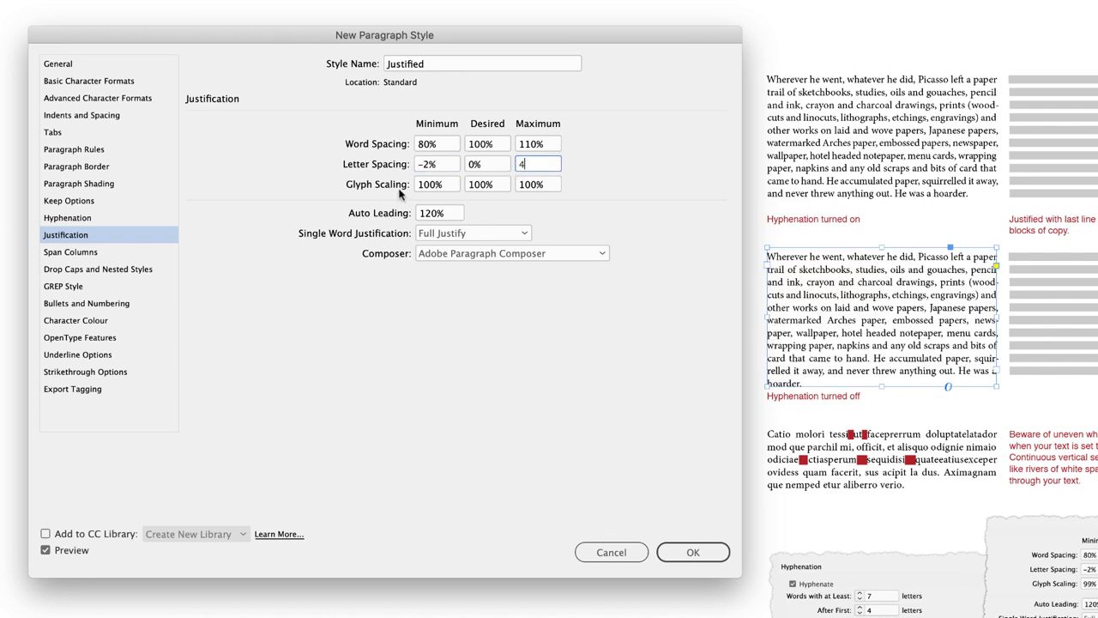
Step: Set glyph scaling to 99%–101% and save the Justified style, applying it
{"action": "left_click", "coordinate": [438, 186]}
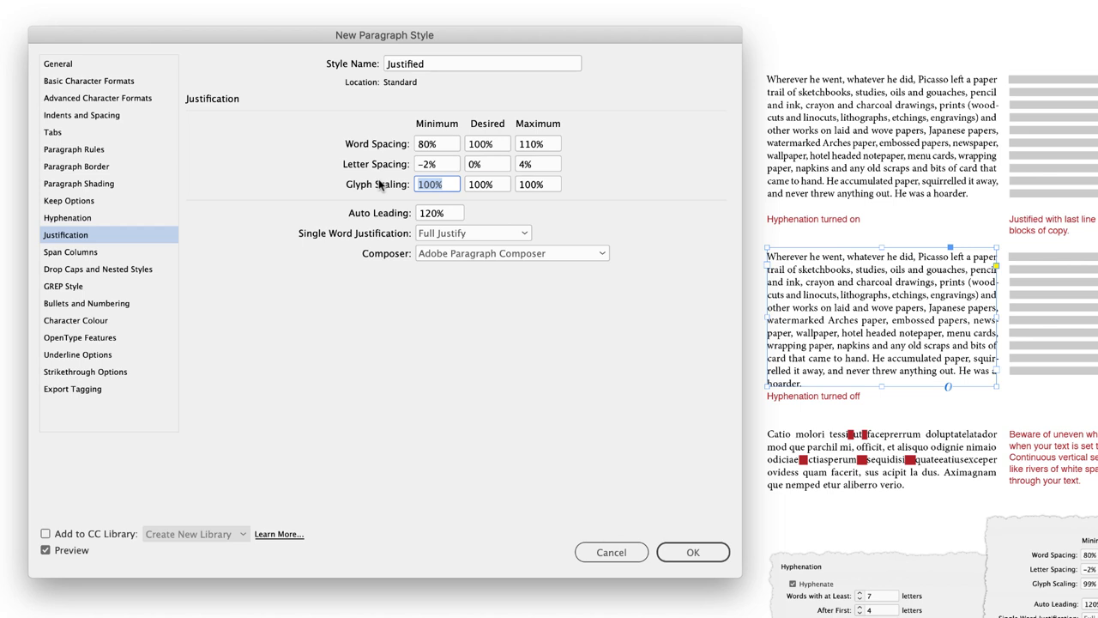
{"action": "type", "text": "99"}
{"action": "left_click", "coordinate": [549, 187]}
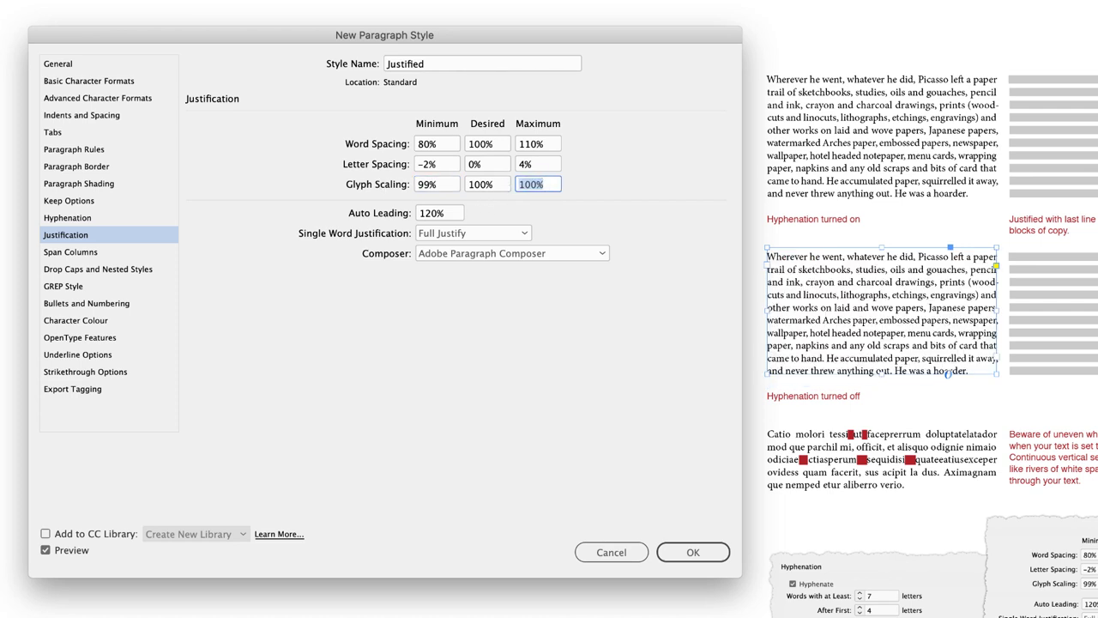
{"action": "type", "text": "101"}
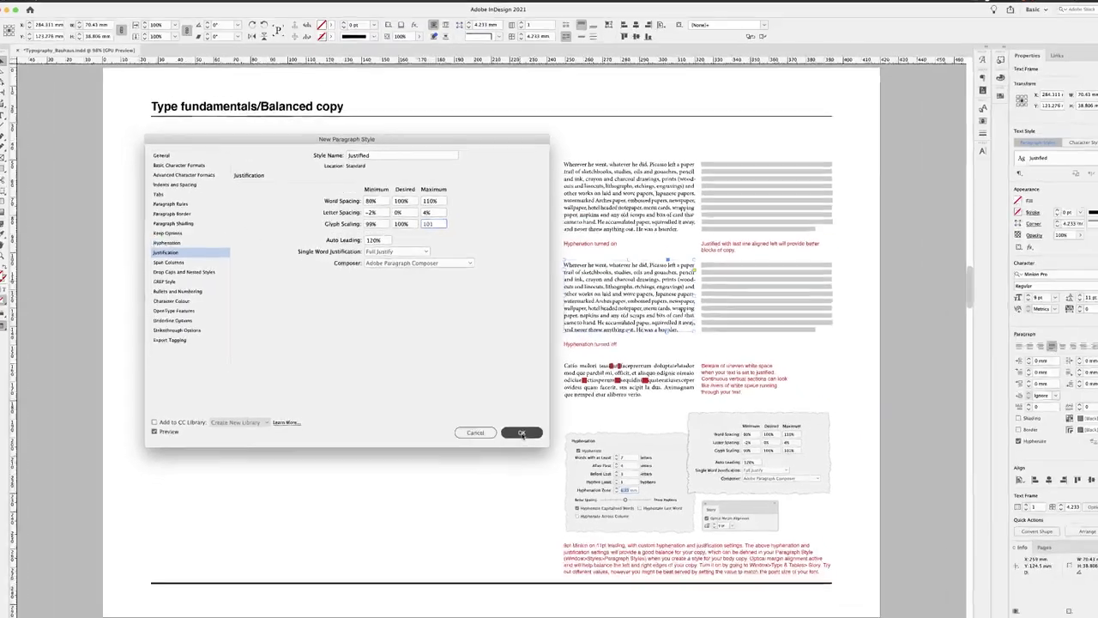
{"action": "left_click", "coordinate": [694, 552]}
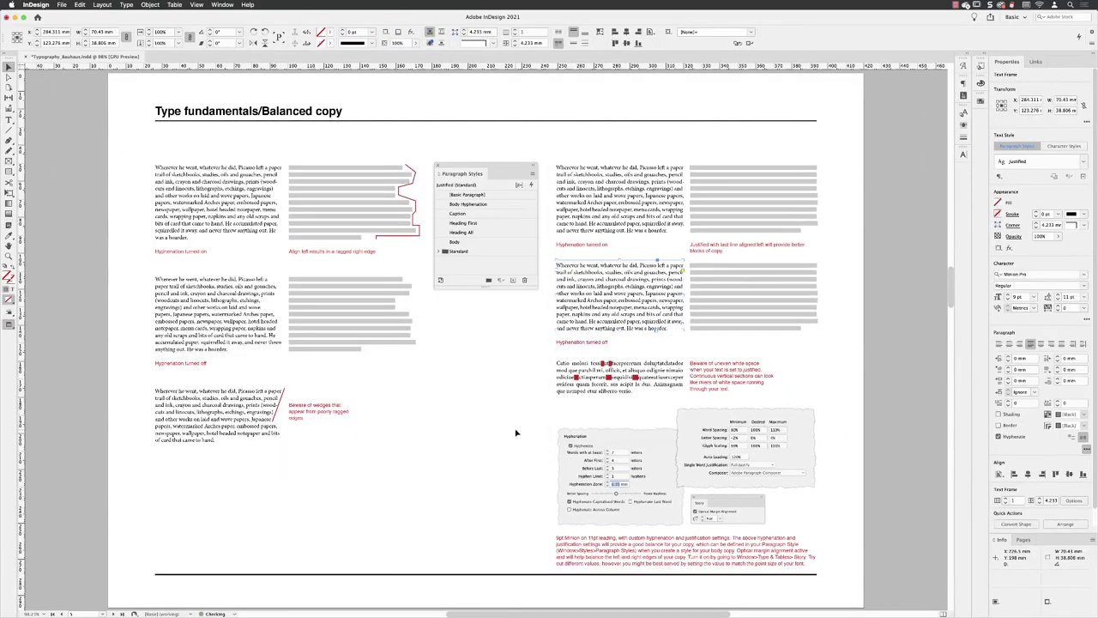